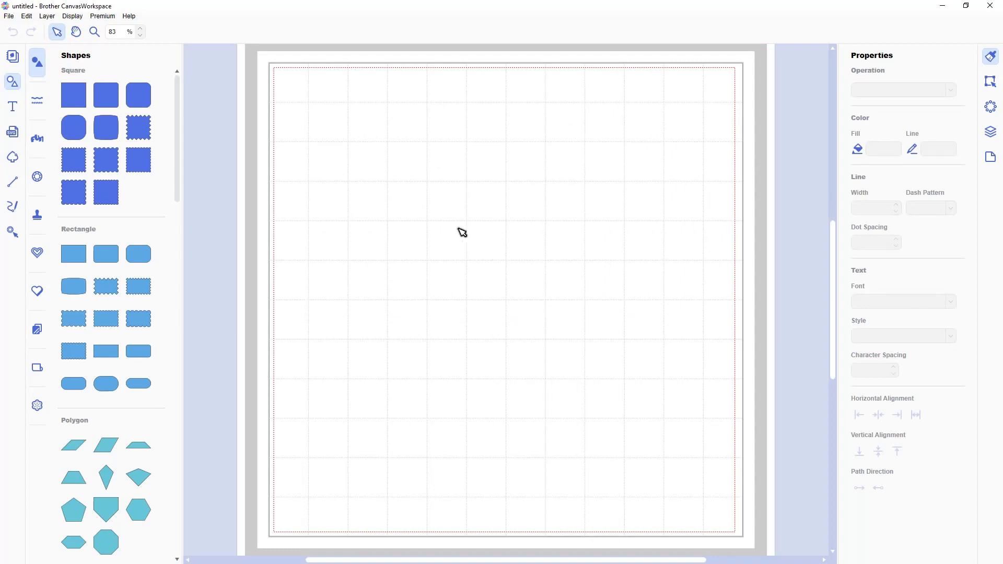
- Add a plain square, resize it to 148.5 mm wide by 105 mm high, and position it near the mat's upper-left corner
drag(81, 99, 365, 184)
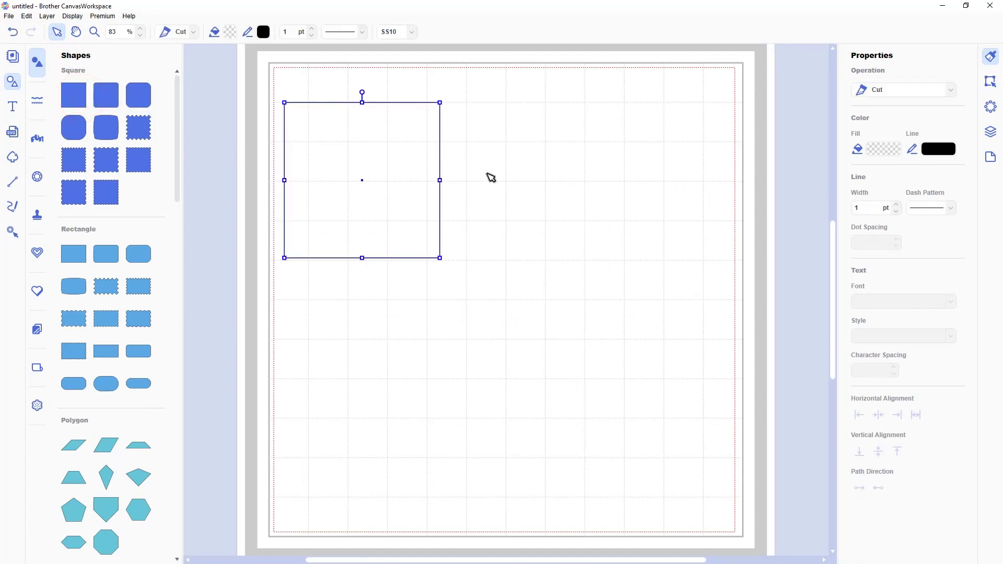
click(988, 82)
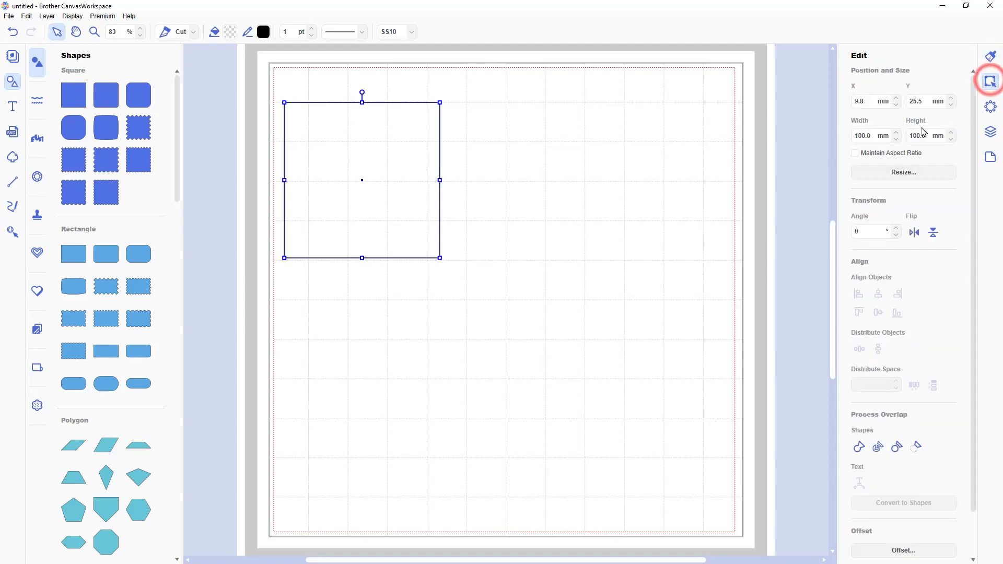
double_click(875, 135)
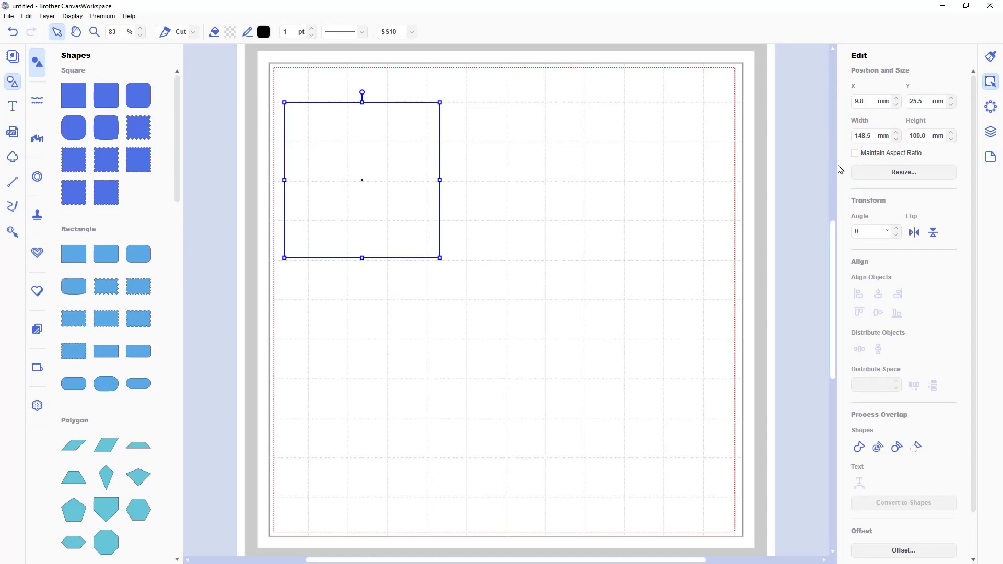
key(Return)
click(916, 137)
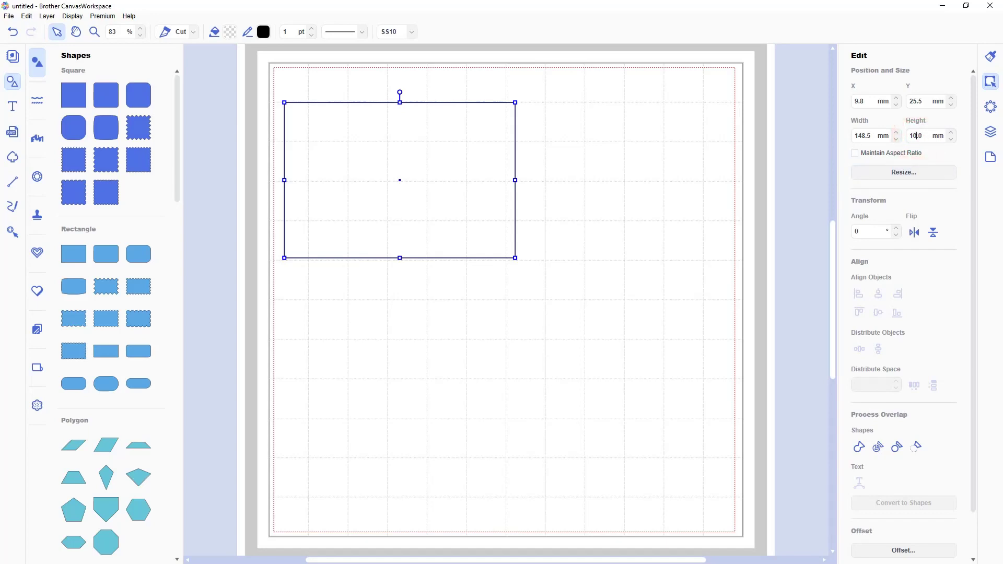
text(5)
key(Return)
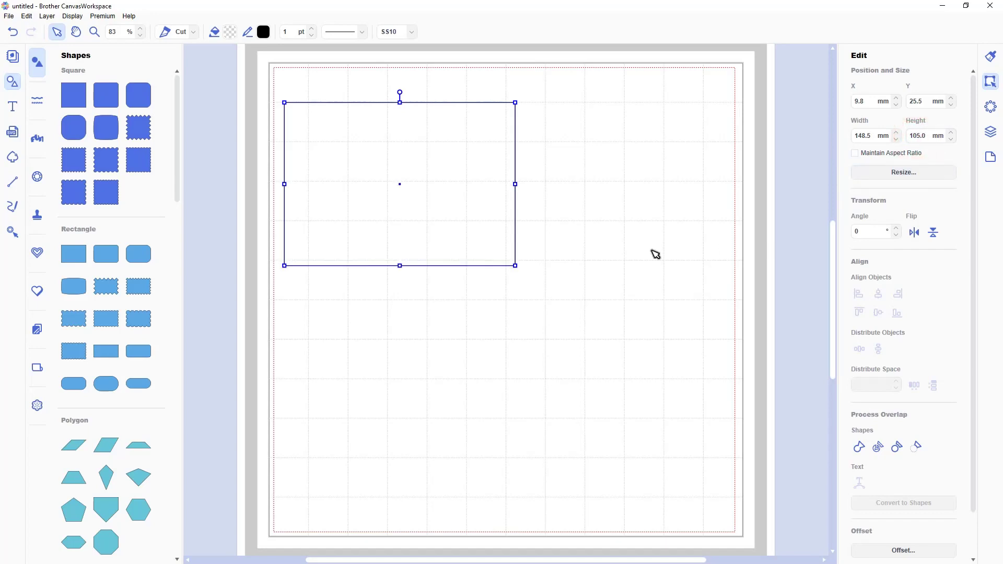
drag(497, 218, 502, 199)
click(539, 235)
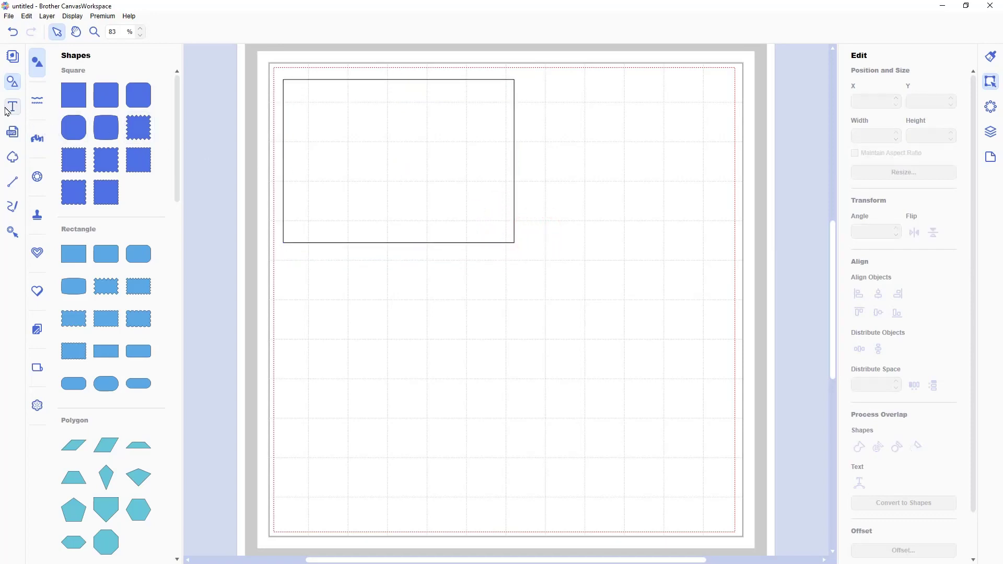
click(35, 146)
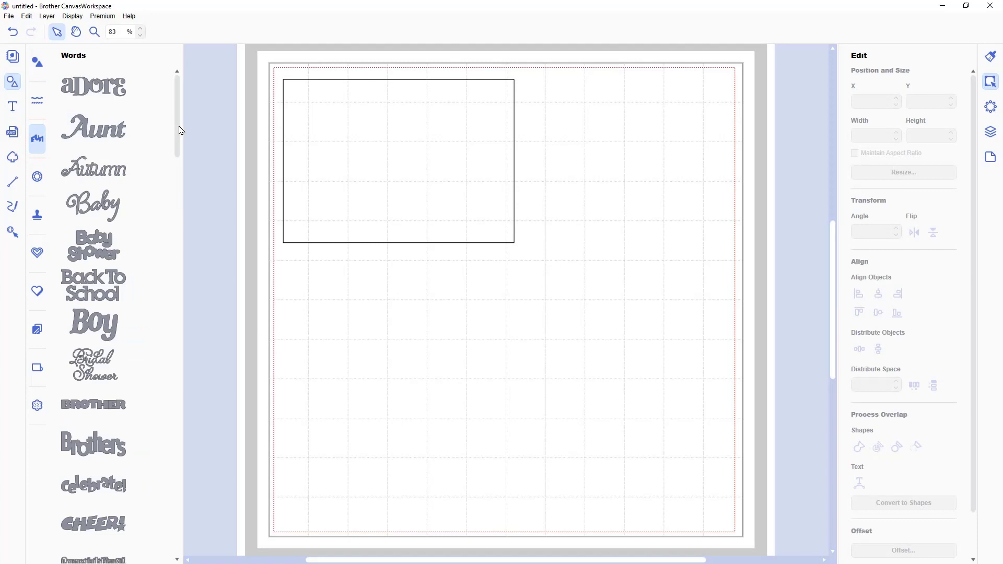
drag(177, 127, 174, 182)
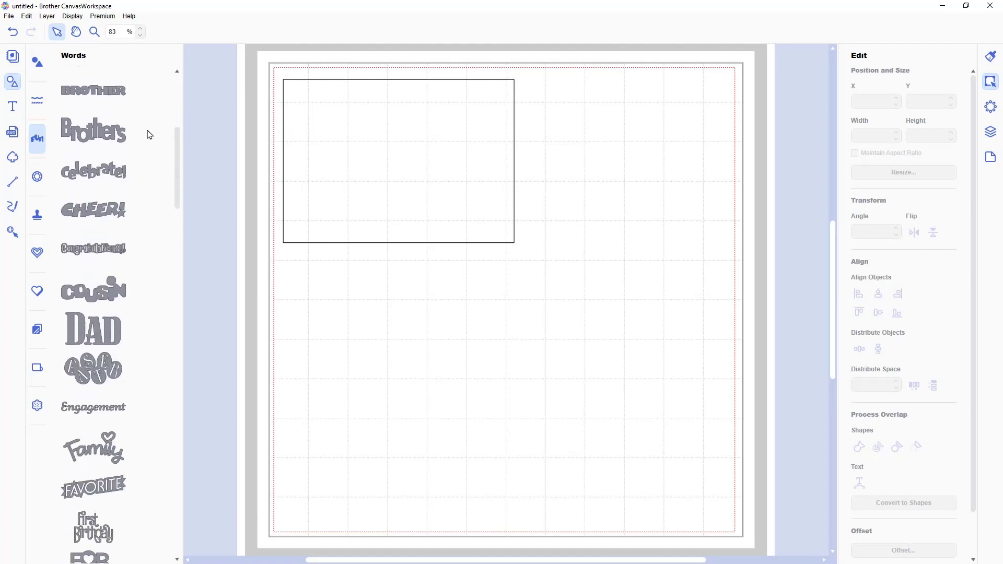
- Add the text "Dad" and enlarge it to about 133 by 58 mm, placing it below the rectangle
click(13, 107)
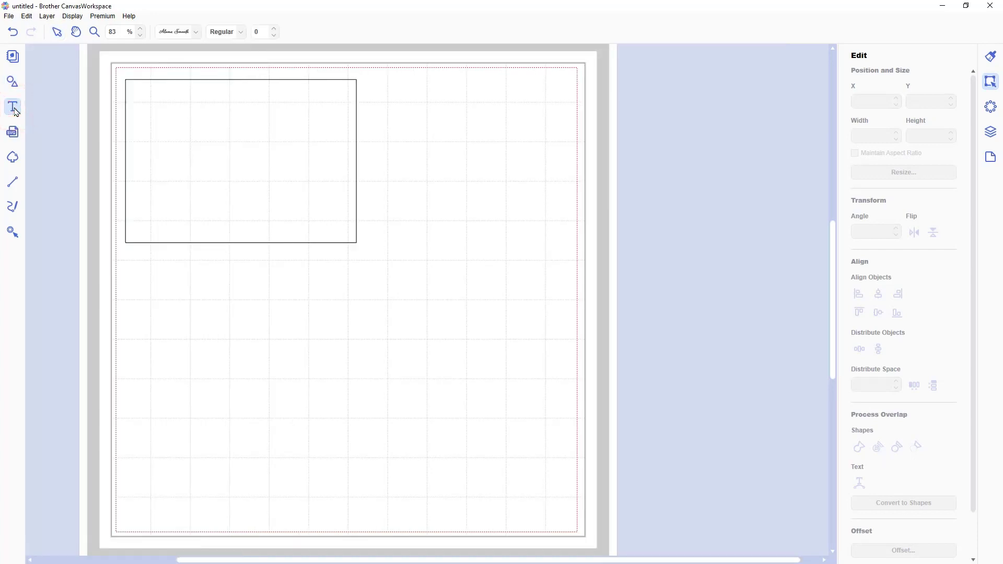
click(414, 209)
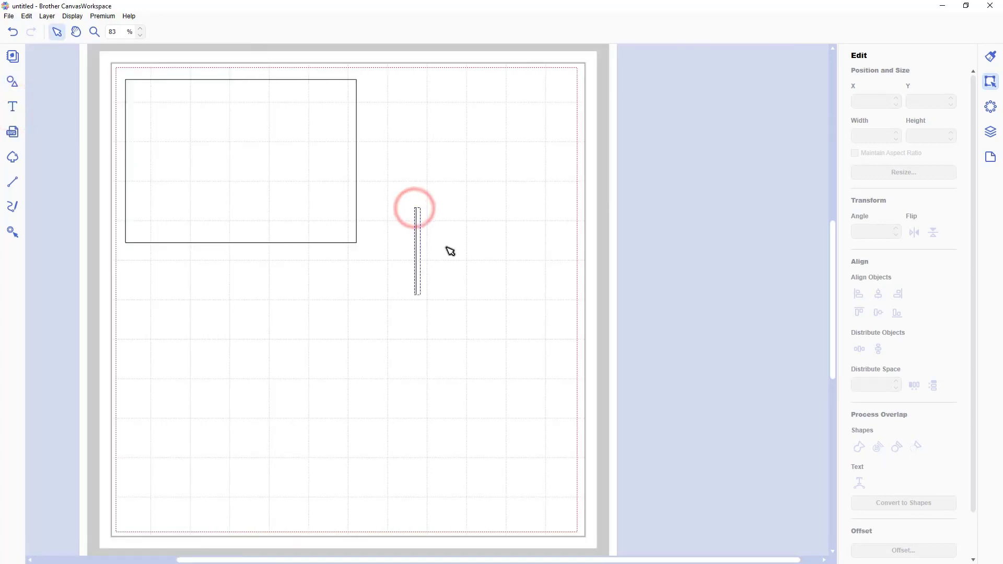
text(Dad)
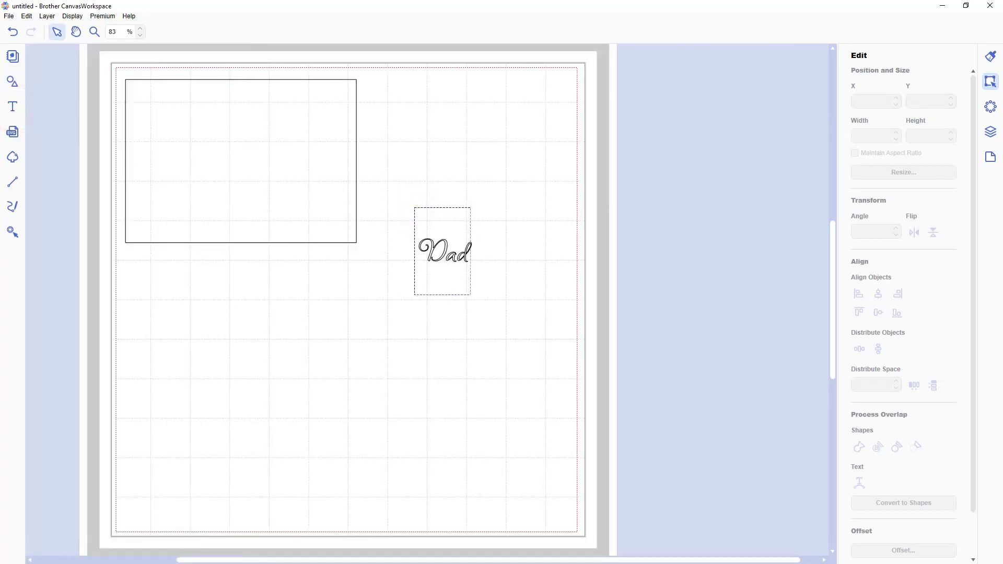
click(56, 35)
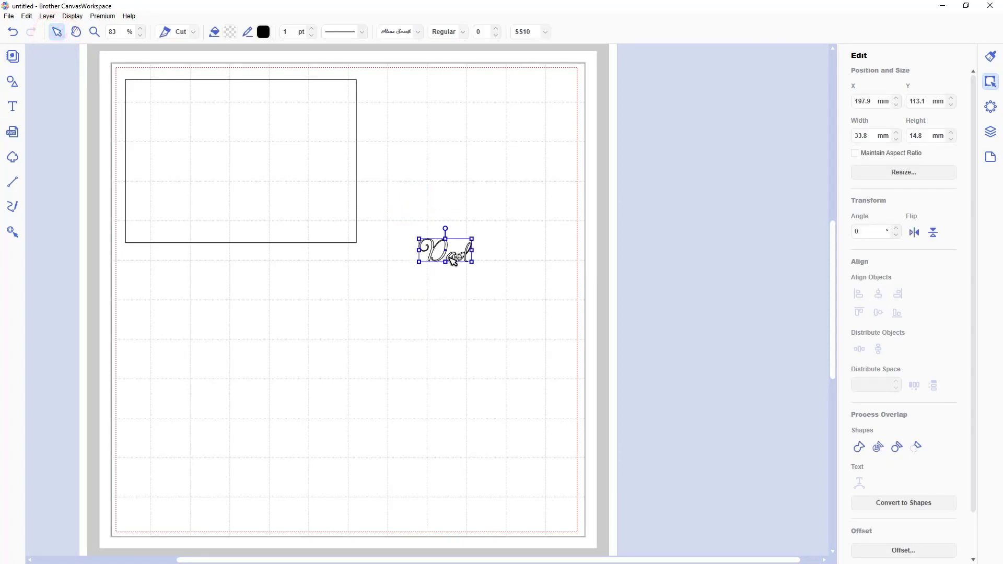
drag(473, 264, 627, 363)
drag(606, 304, 497, 333)
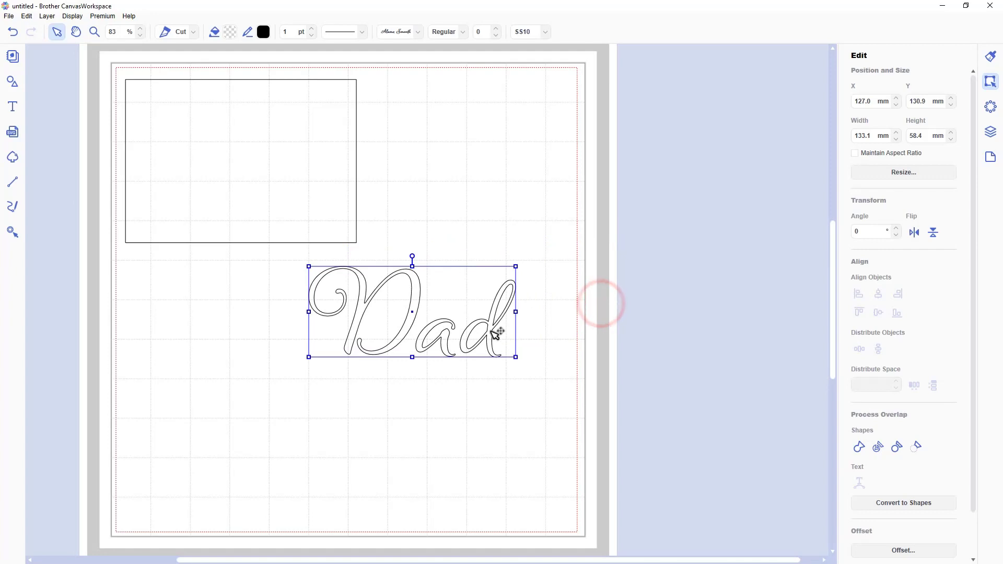
- Give the "Dad" text a near-black fill with no line colour and fit it inside the rectangle at about 109 by 48 mm
click(230, 34)
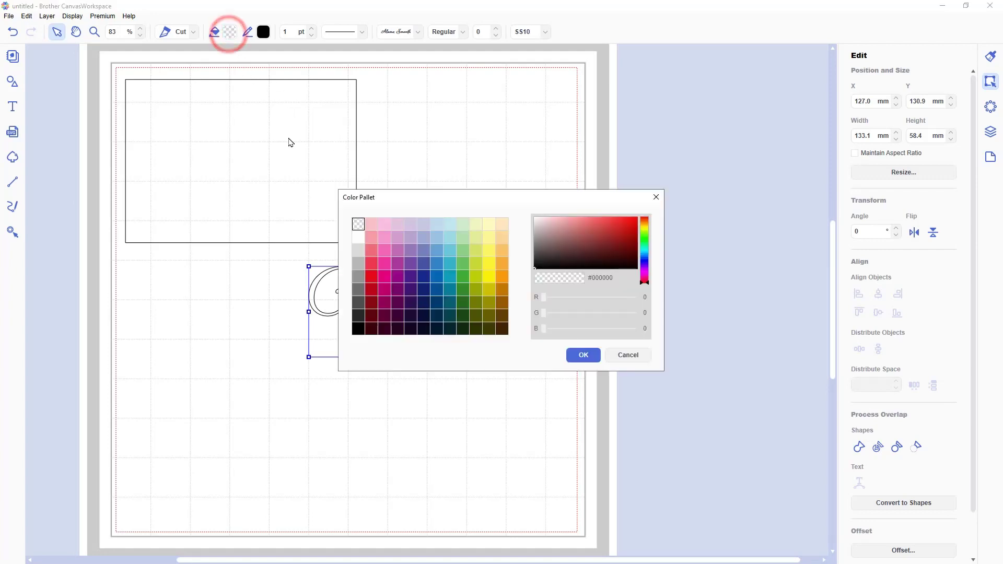
click(361, 318)
click(580, 355)
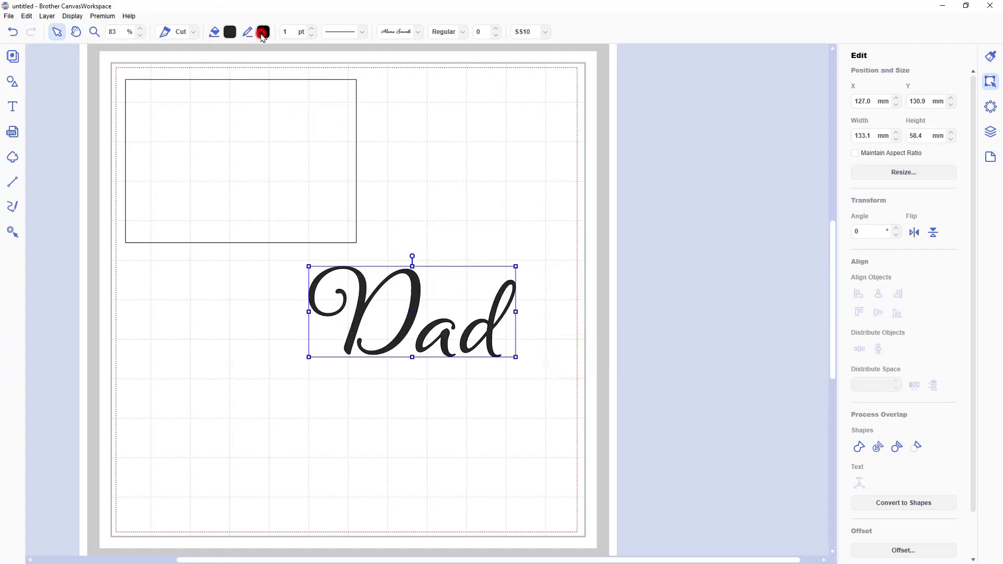
click(263, 33)
click(358, 225)
click(593, 359)
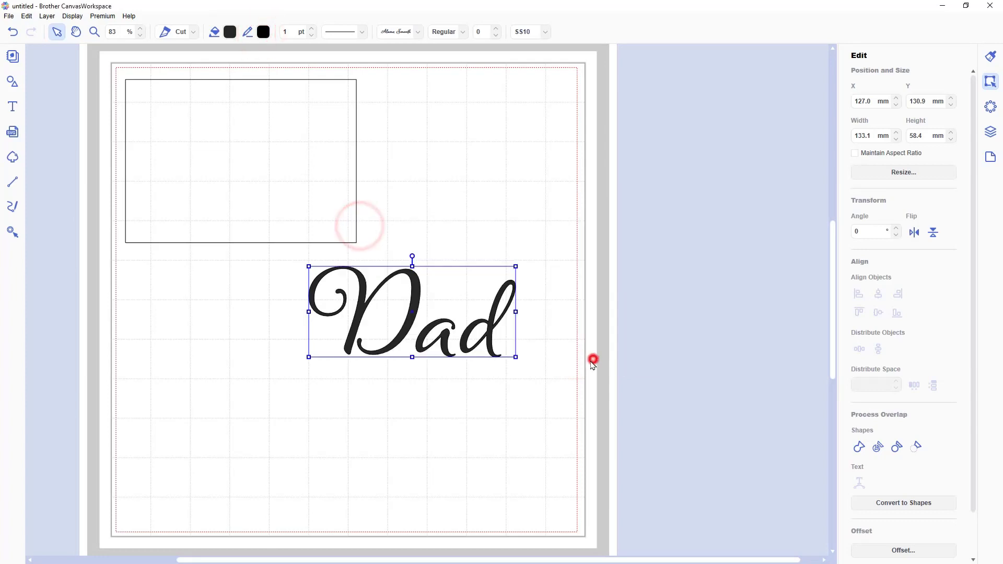
drag(419, 294, 249, 163)
drag(344, 226, 307, 177)
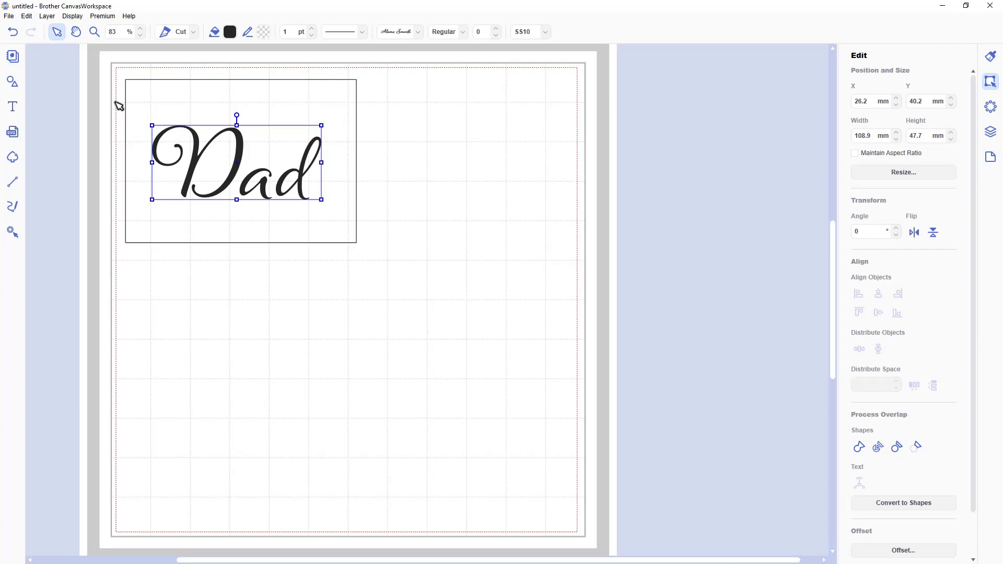
- Place the round glasses stamp beside the rectangle and the moustache stamp directly beneath the glasses
click(13, 83)
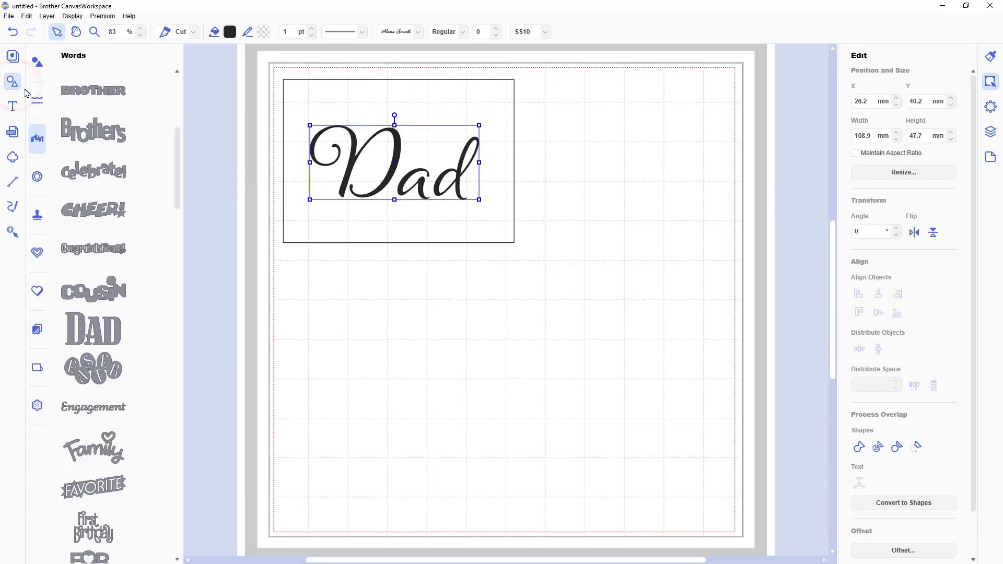
click(37, 214)
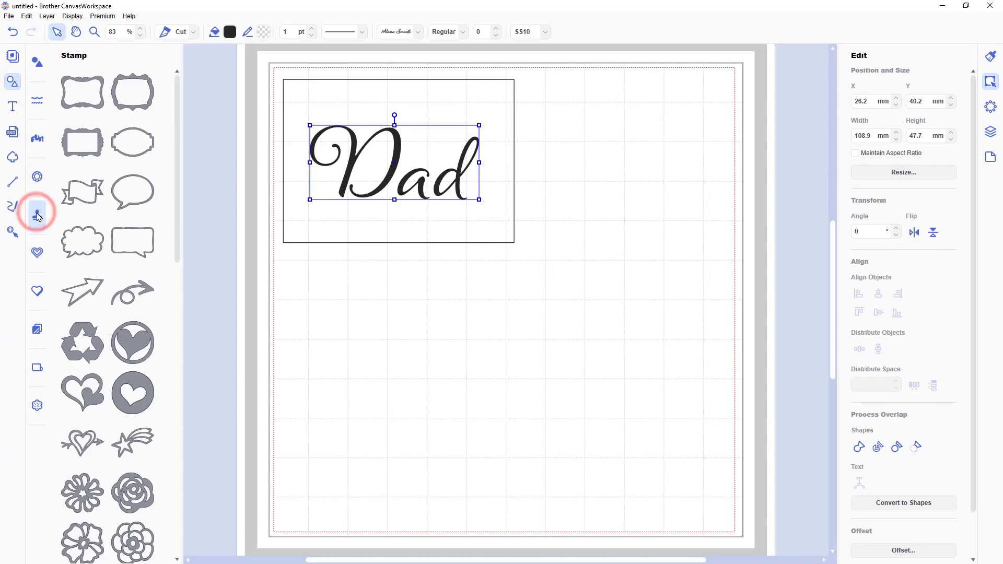
drag(178, 157, 175, 430)
drag(82, 171, 583, 152)
drag(143, 172, 593, 196)
- Align the glasses and moustache on their horizontal centres and group them
drag(673, 234, 581, 148)
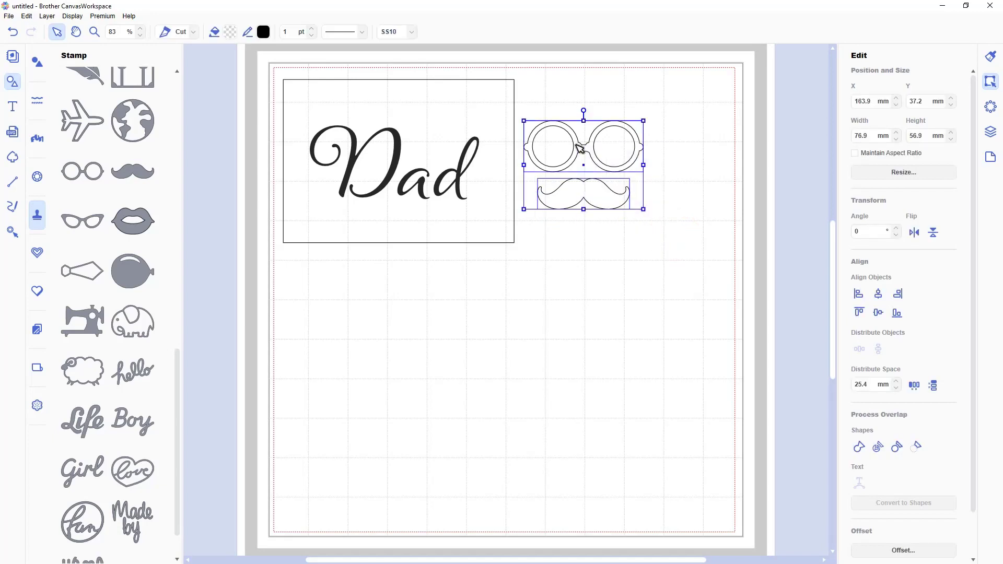
click(877, 295)
click(991, 131)
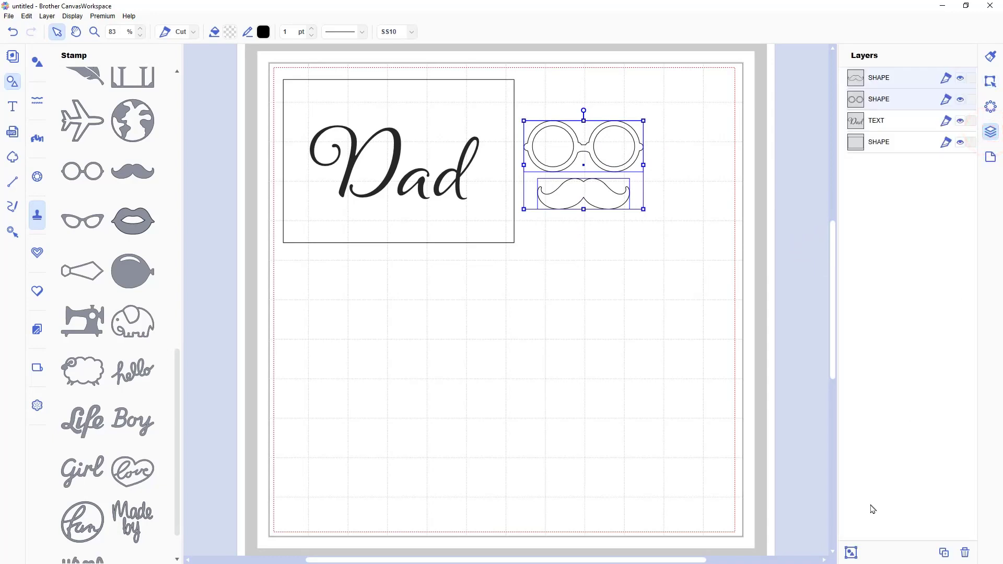
click(851, 553)
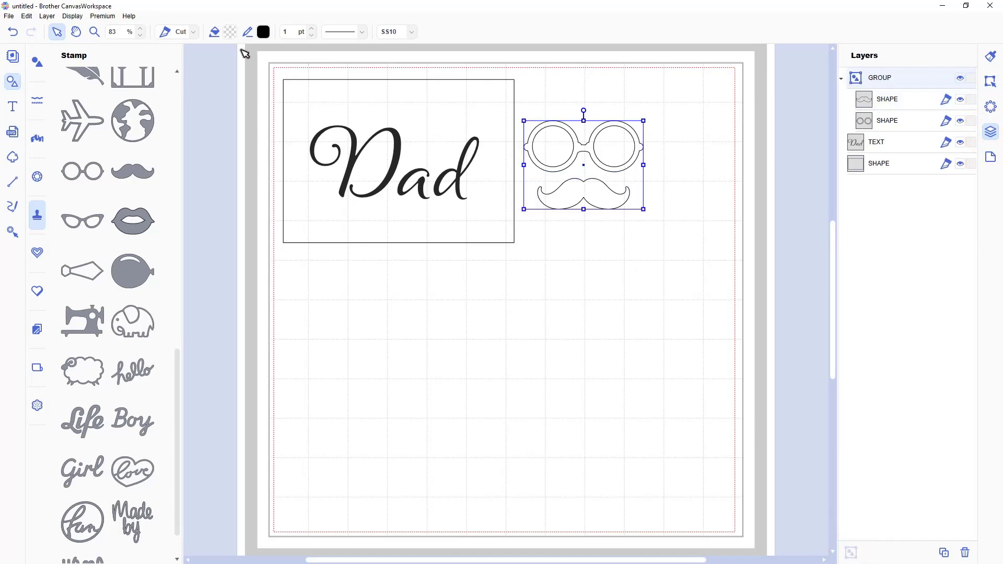
- Give the glasses-and-moustache group a near-black fill with no line colour and shrink it to fit above the "a" in "Dad"
click(230, 32)
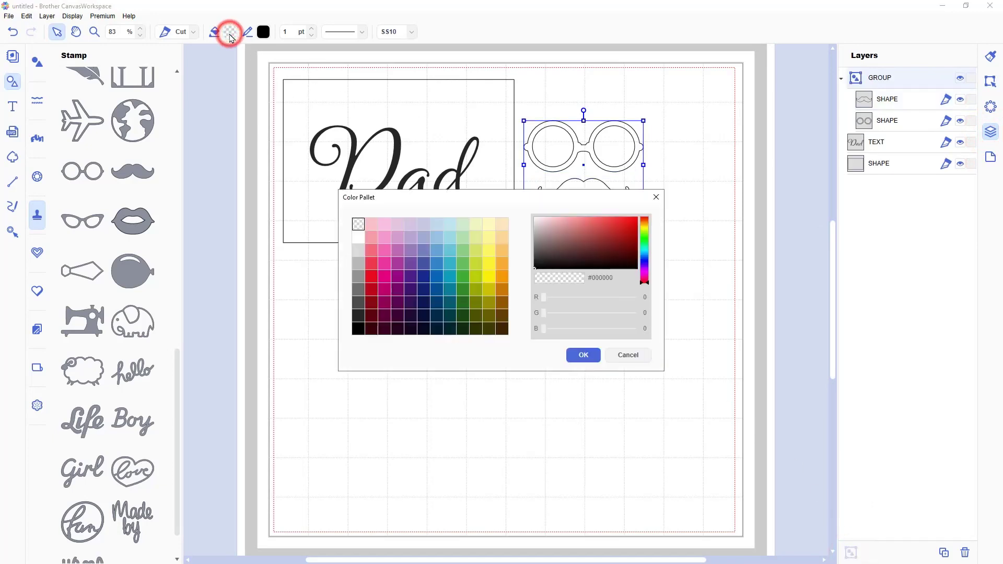
click(360, 316)
click(583, 356)
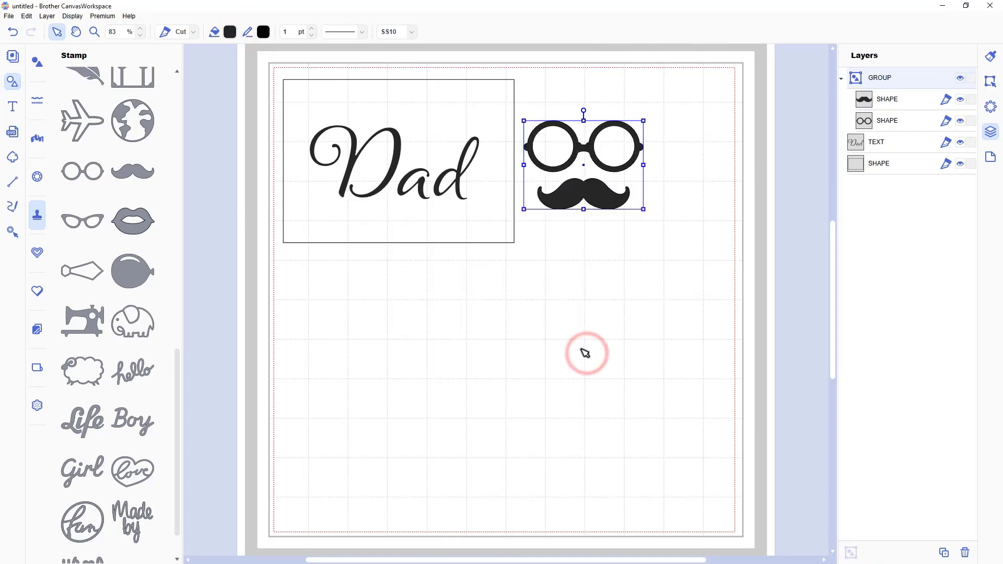
click(264, 32)
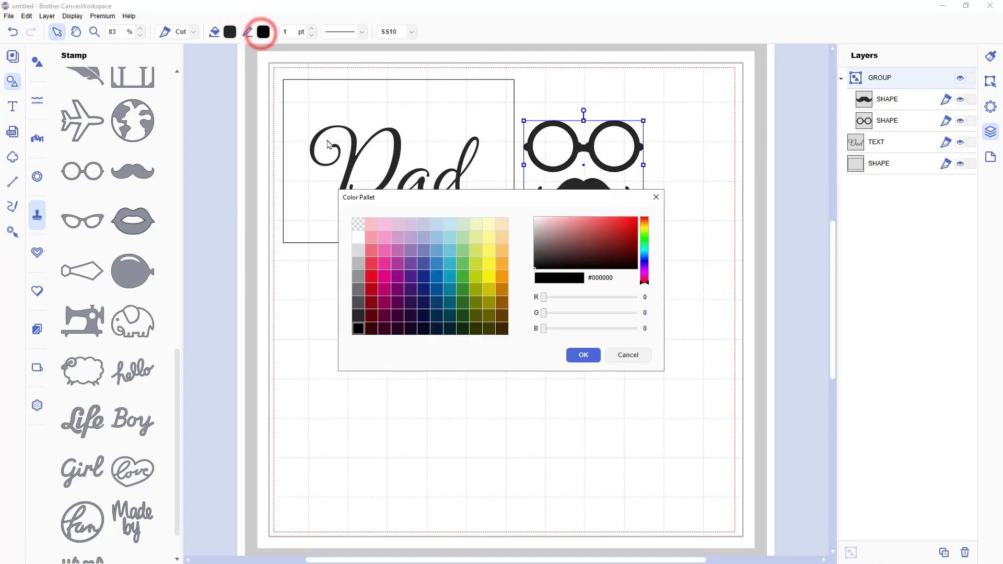
click(358, 224)
click(584, 356)
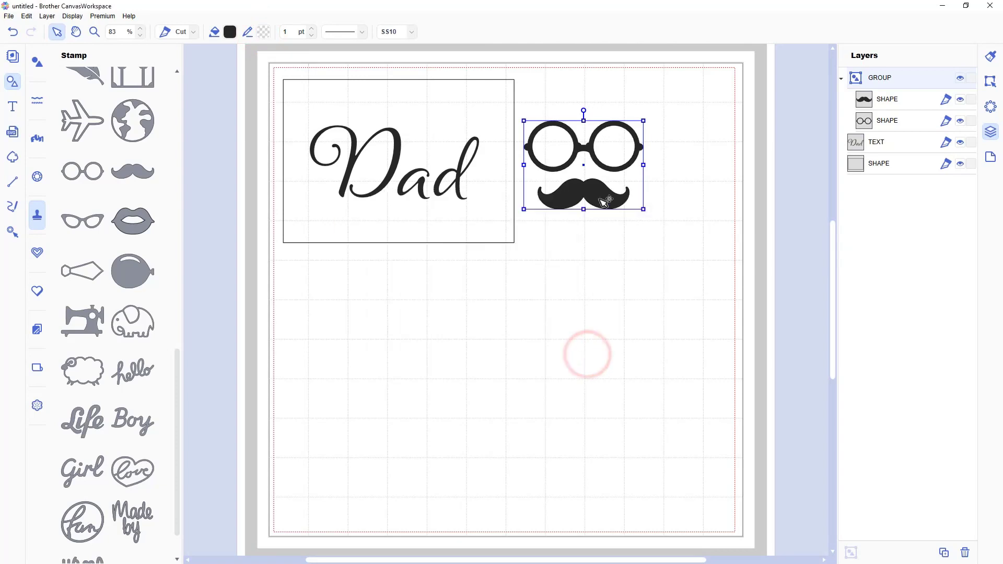
drag(642, 208, 454, 161)
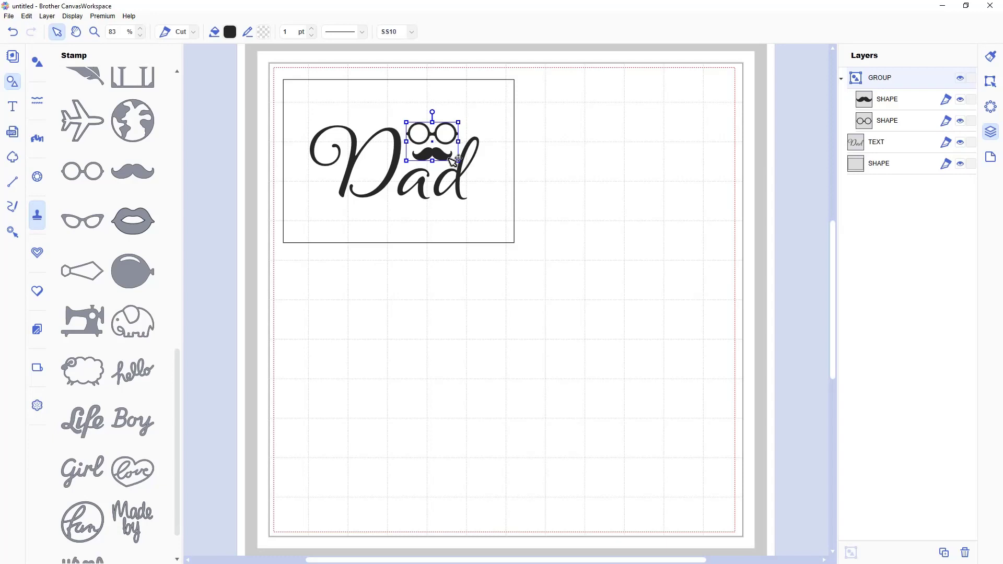
click(572, 171)
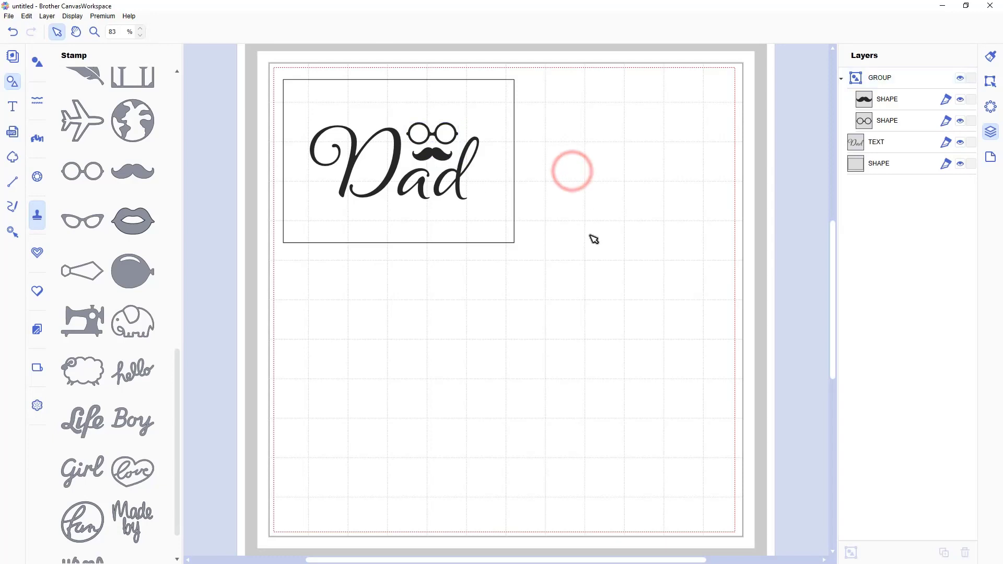
- Align the top edges of the glasses-and-moustache group and the "Dad" text, and group them together
click(882, 81)
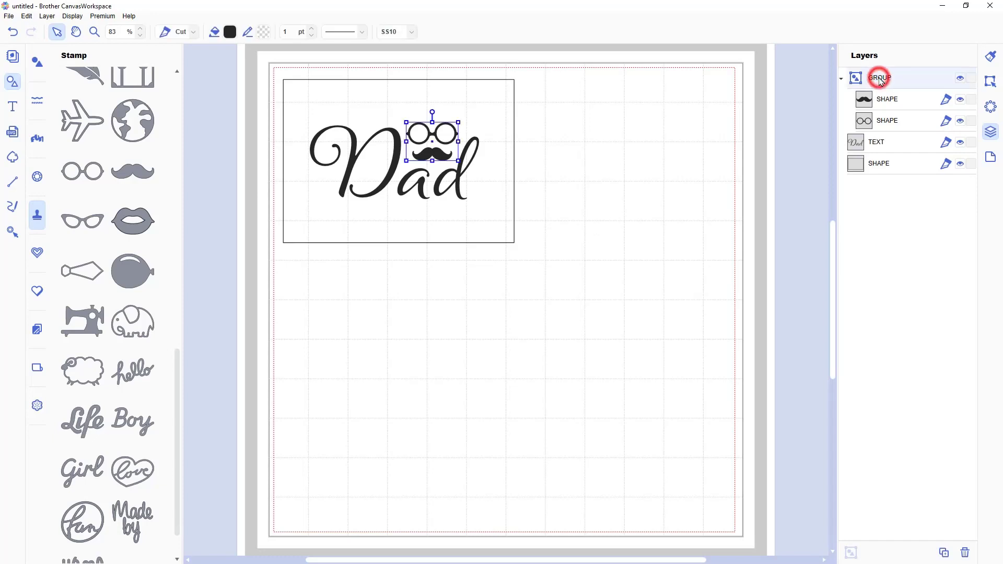
ctrl+click(895, 147)
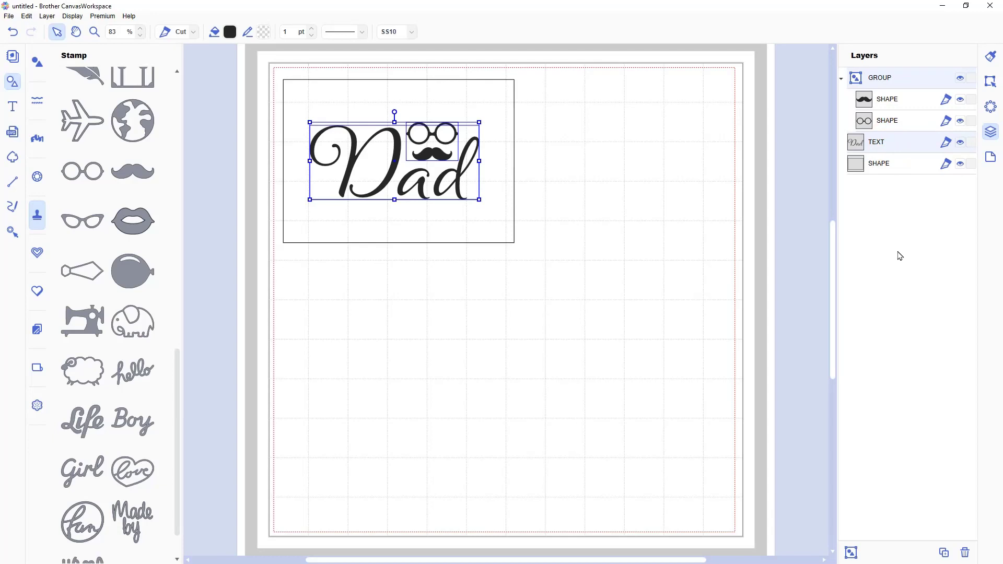
click(992, 82)
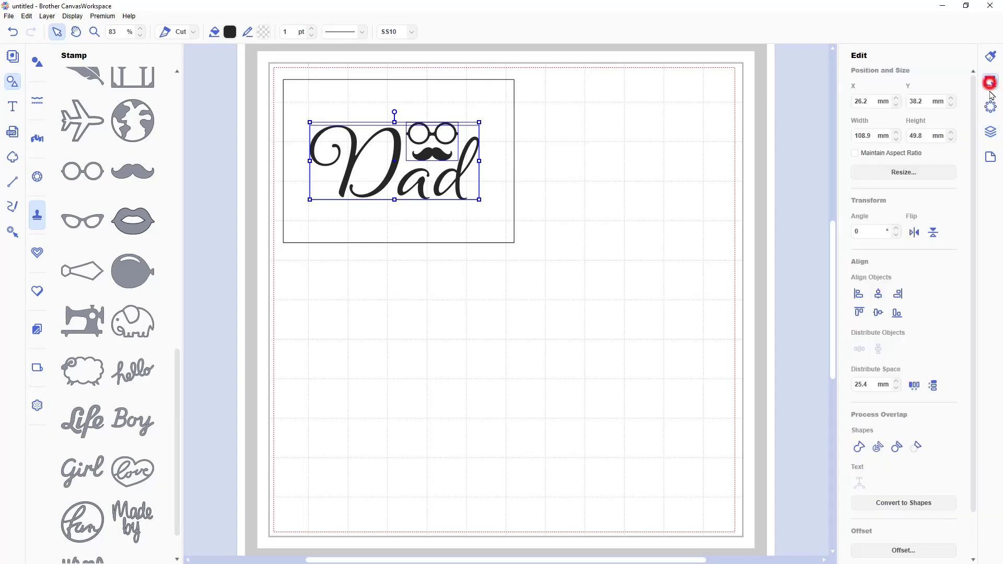
click(860, 312)
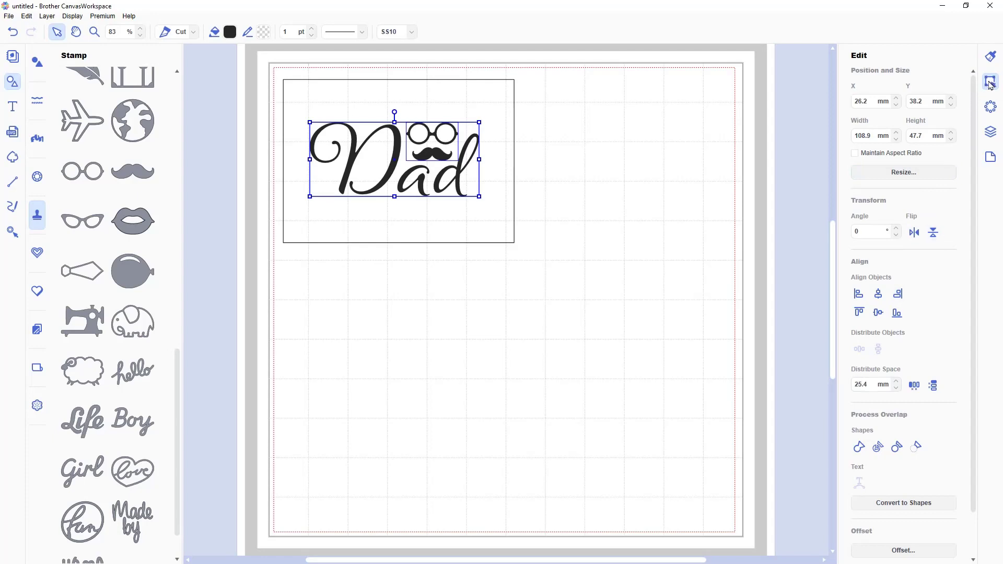
click(991, 132)
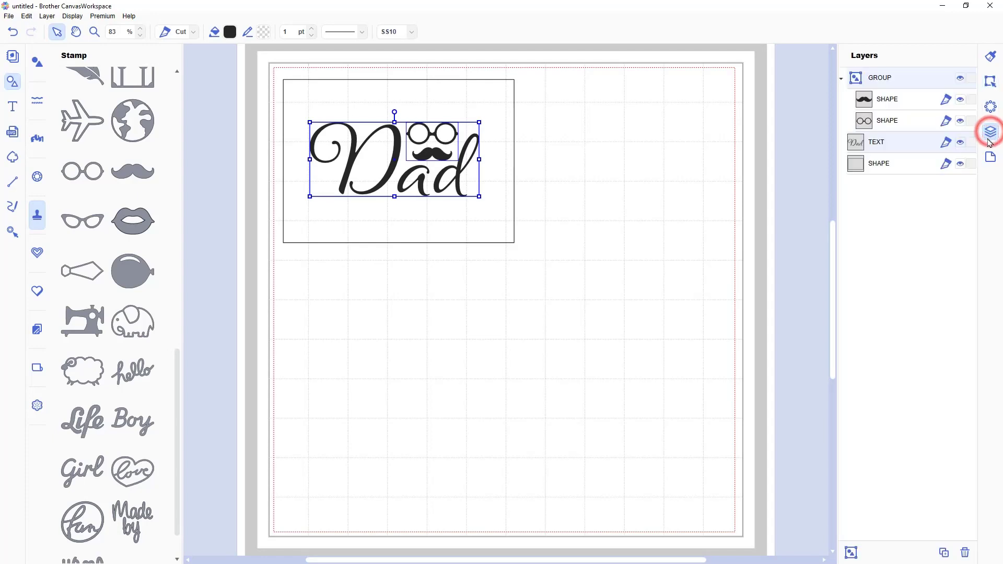
click(852, 553)
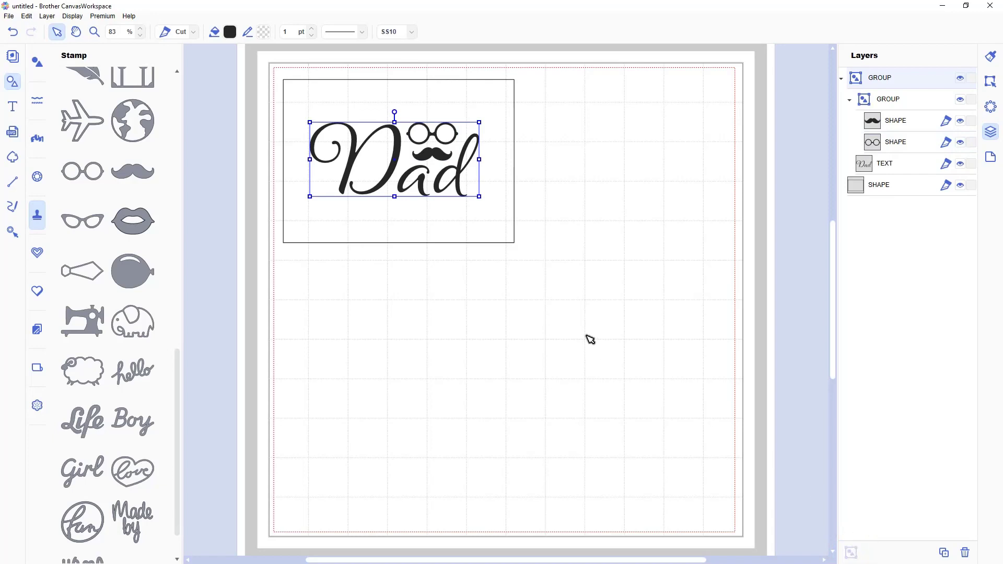
- Centre the grouped "Dad" design and the card rectangle on each other both horizontally and vertically
click(888, 189)
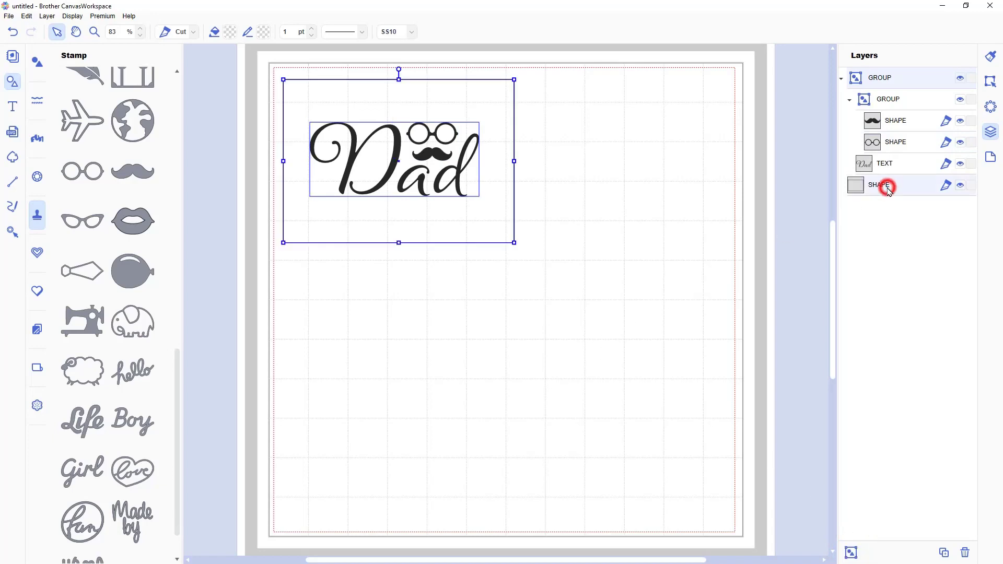
click(991, 81)
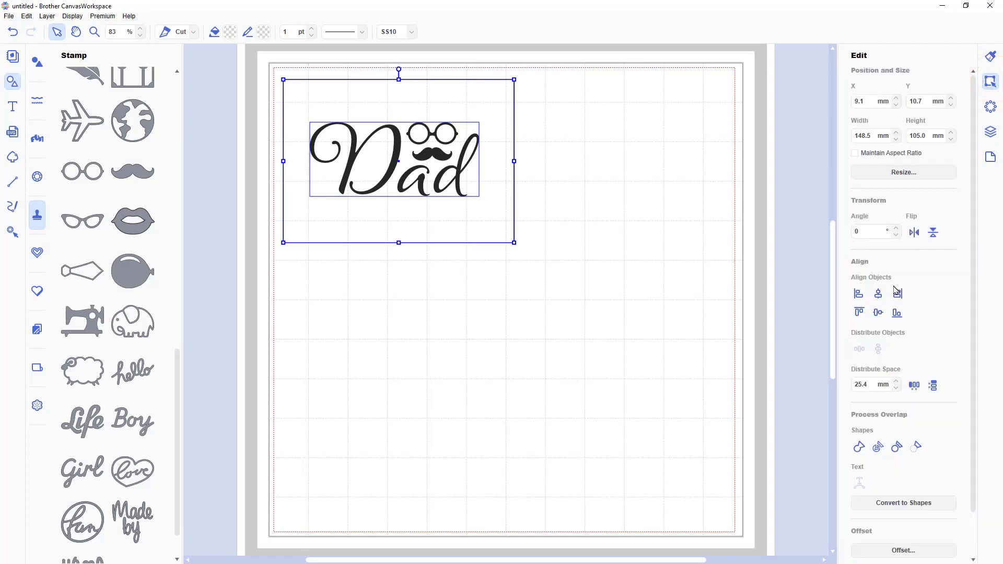
click(878, 294)
click(879, 312)
click(651, 298)
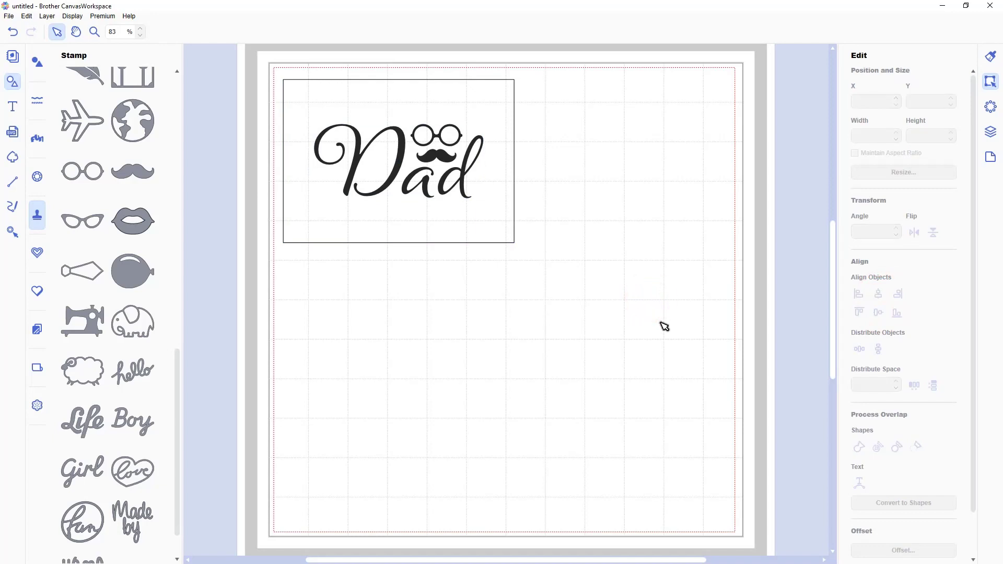
- Delete the card rectangle and move the "Dad" group towards the mat's upper-left corner, to about X 17.5 mm, Y 18.8 mm
click(513, 226)
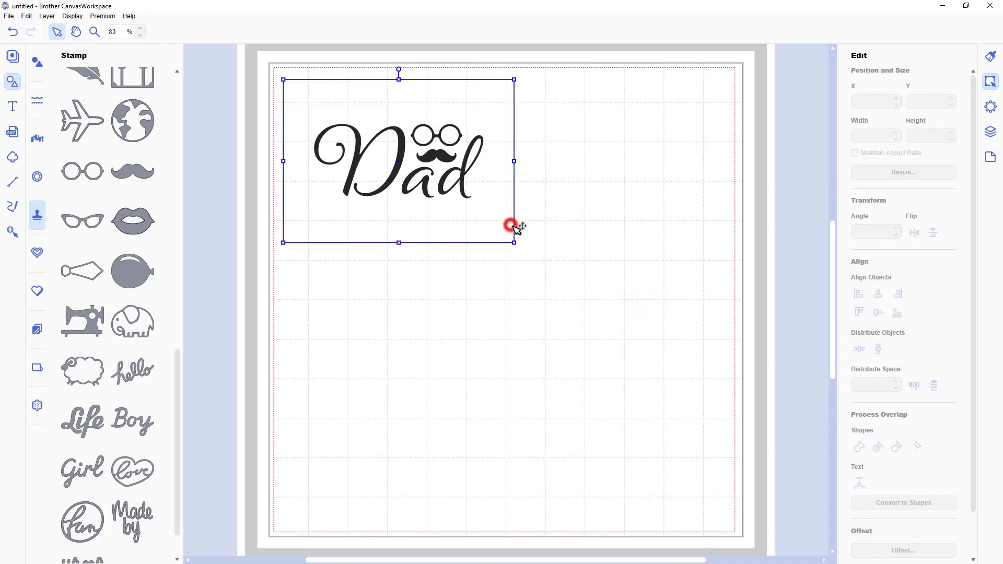
key(Delete)
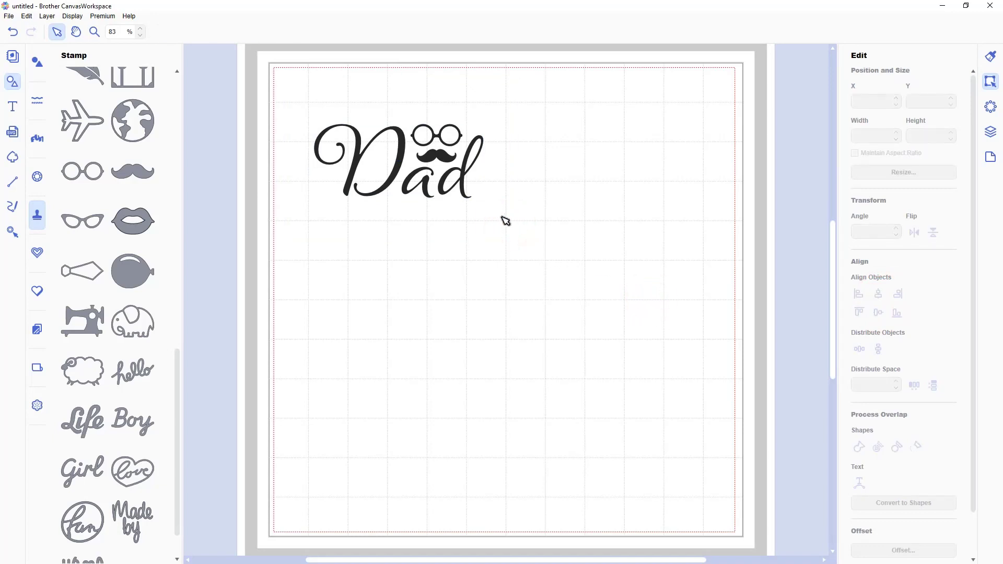
click(462, 178)
drag(461, 176, 448, 142)
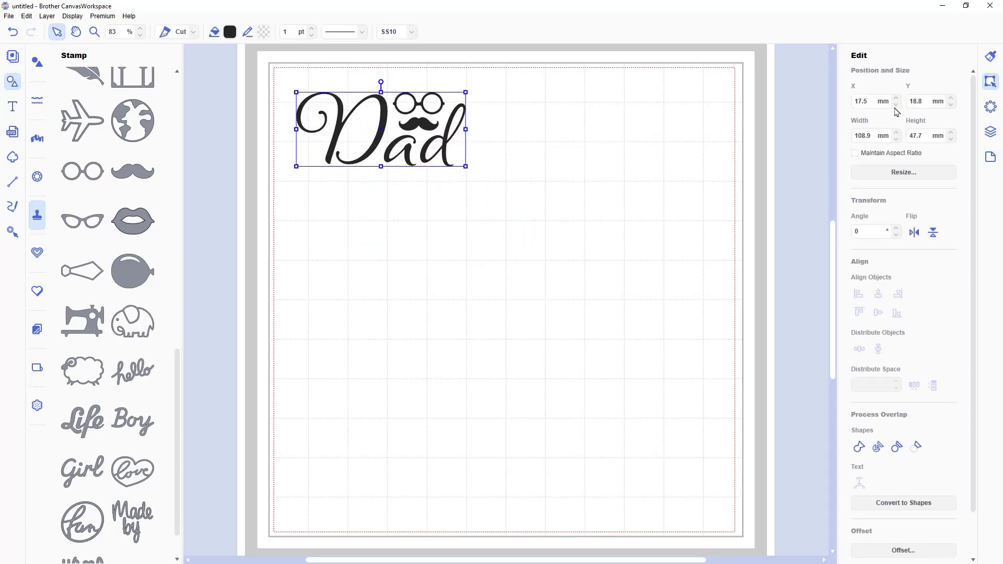
- Create a weeding box around the "Dad" group, specified by spacing from the selected object, with 5.0 mm spacing
drag(975, 83, 974, 164)
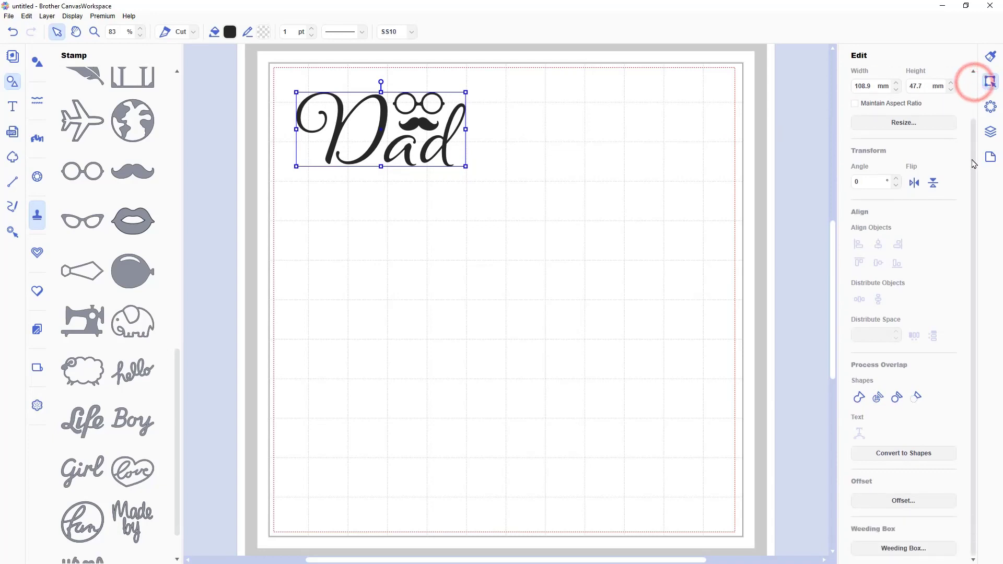
click(904, 549)
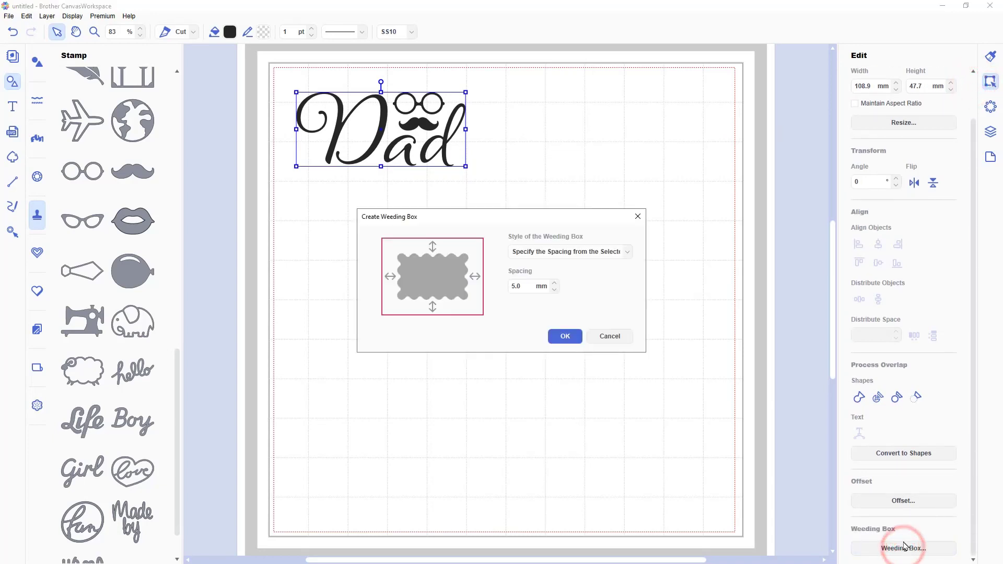
click(629, 252)
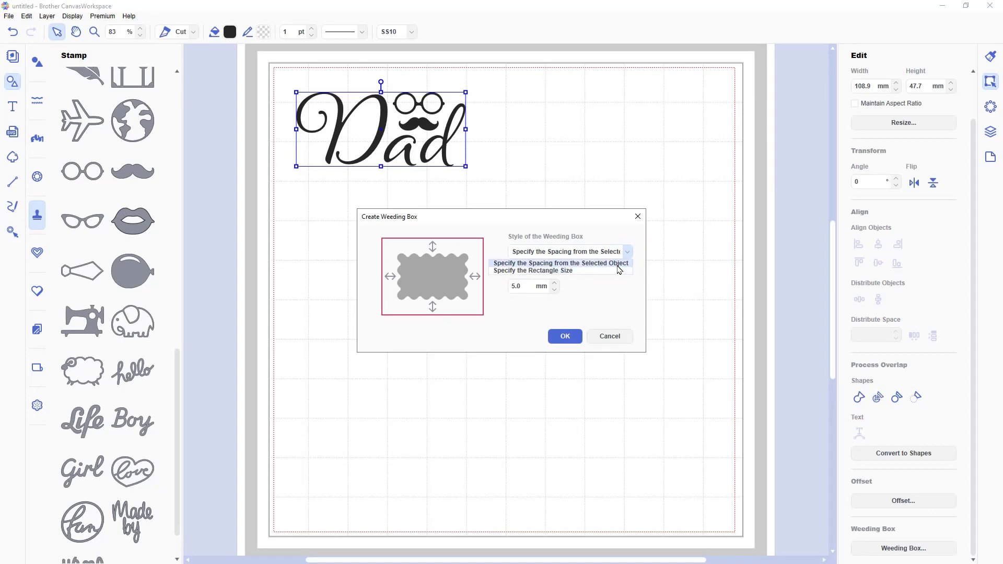
click(617, 264)
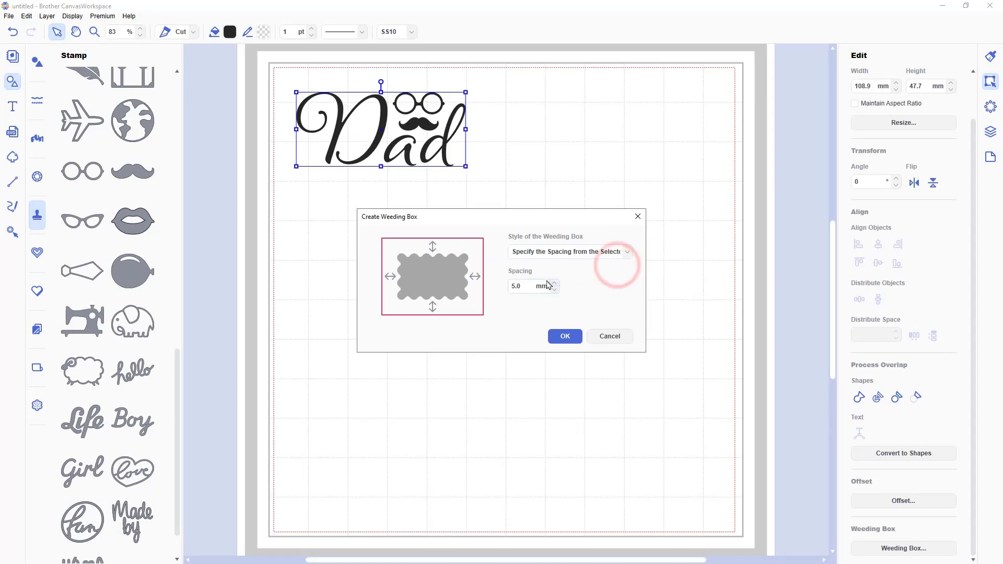
click(565, 337)
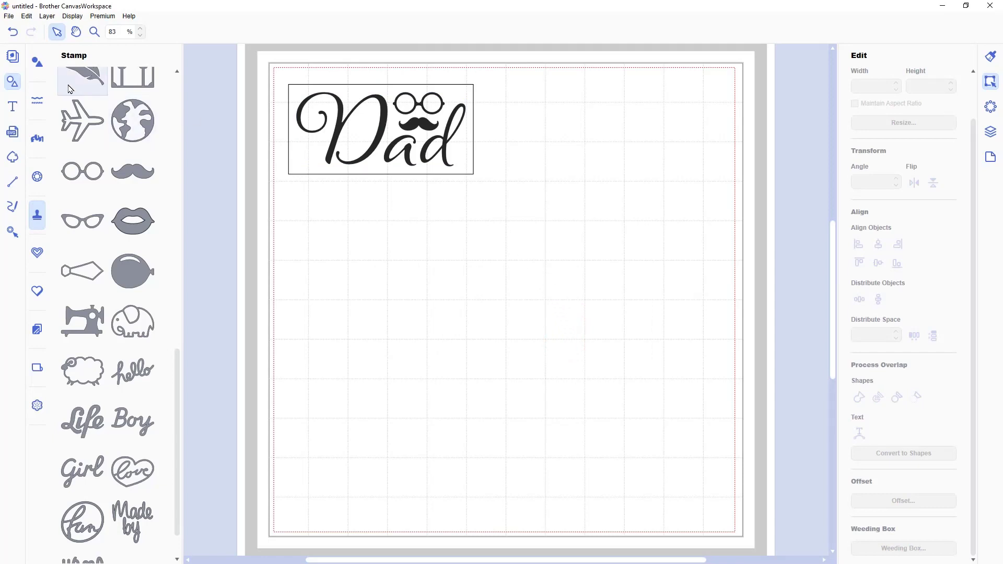
- Transfer the finished design as an FCM file via the Internet and close the transfer dialog
click(11, 17)
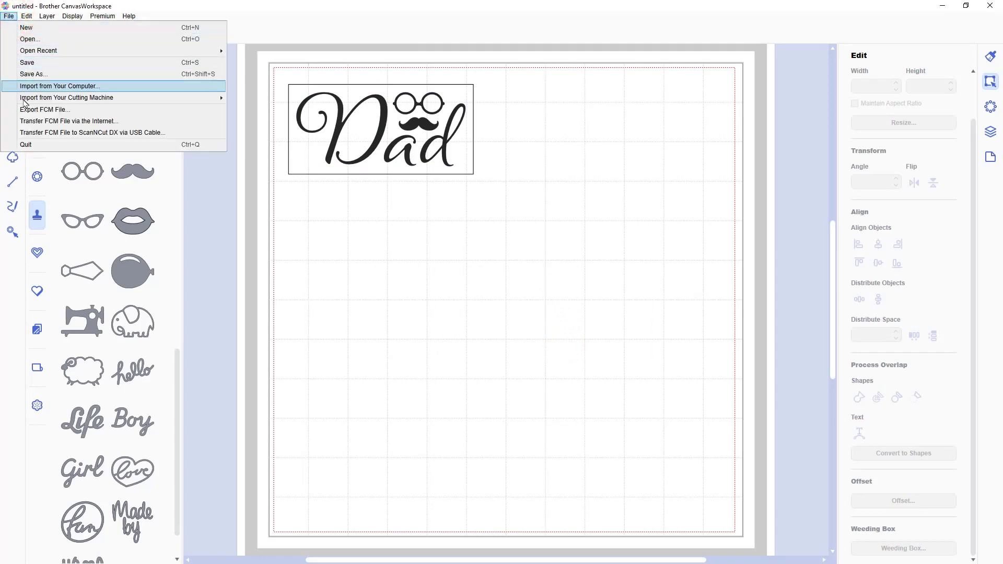
click(27, 122)
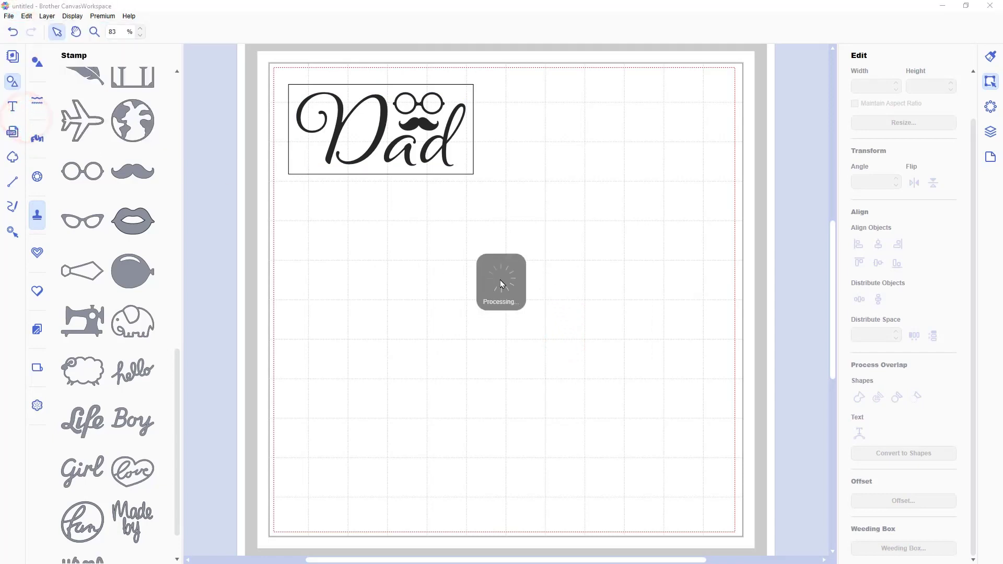
click(610, 319)
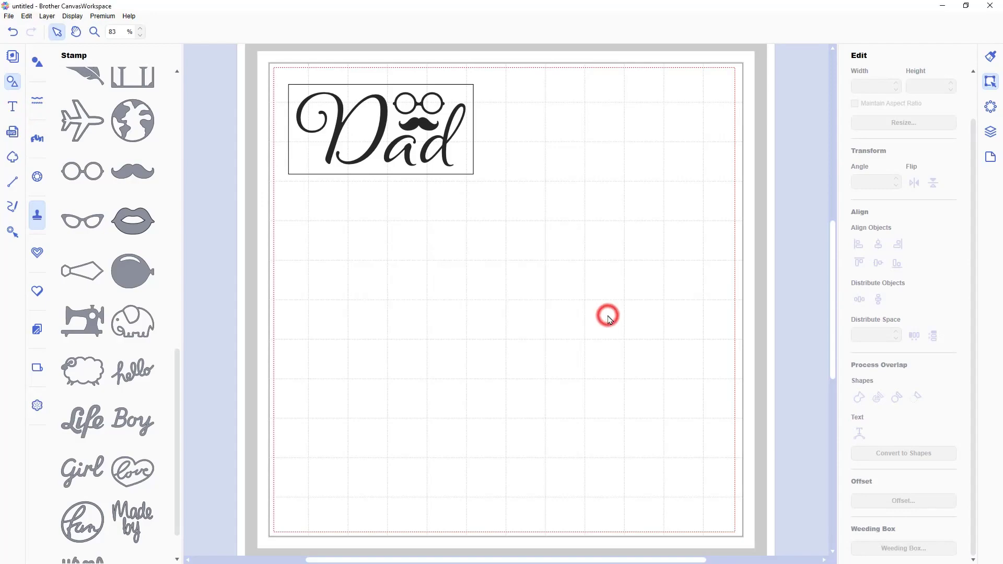